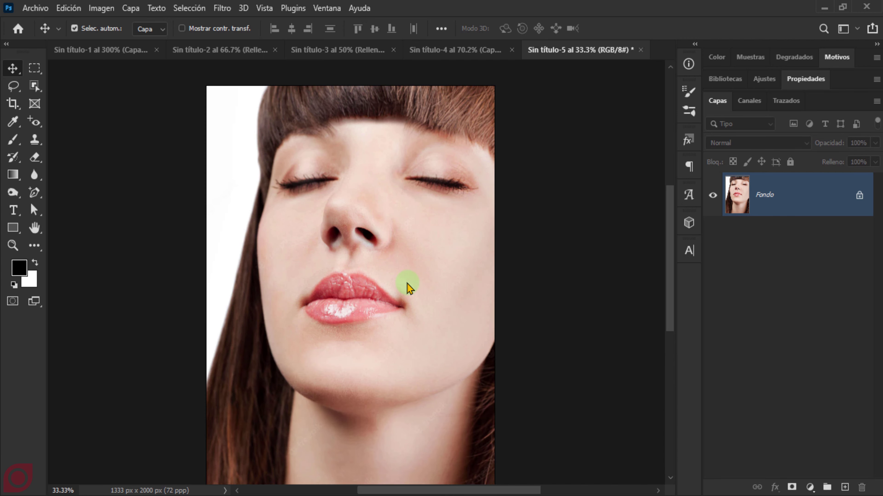
# Duplicate Fondo as Capa 1 and desaturate the copy to black and white.
pyautogui.hotkey('ctrl', 'j')
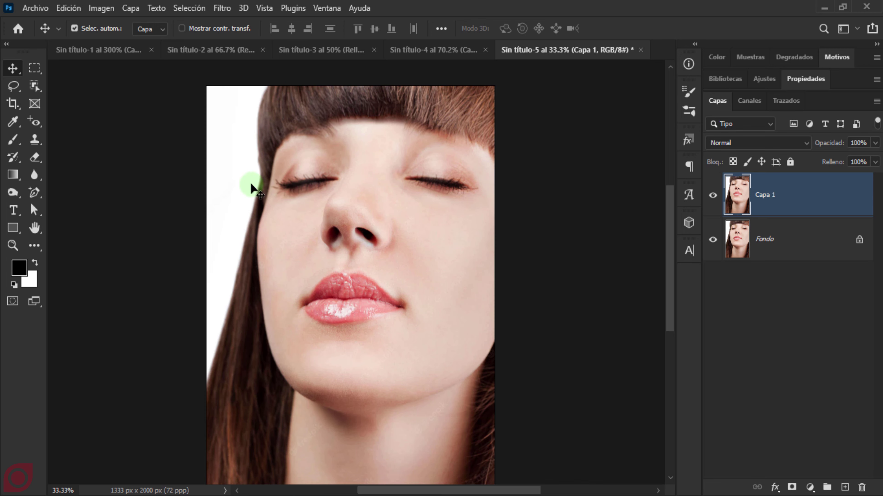
pyautogui.click(99, 9)
pyautogui.click(106, 44)
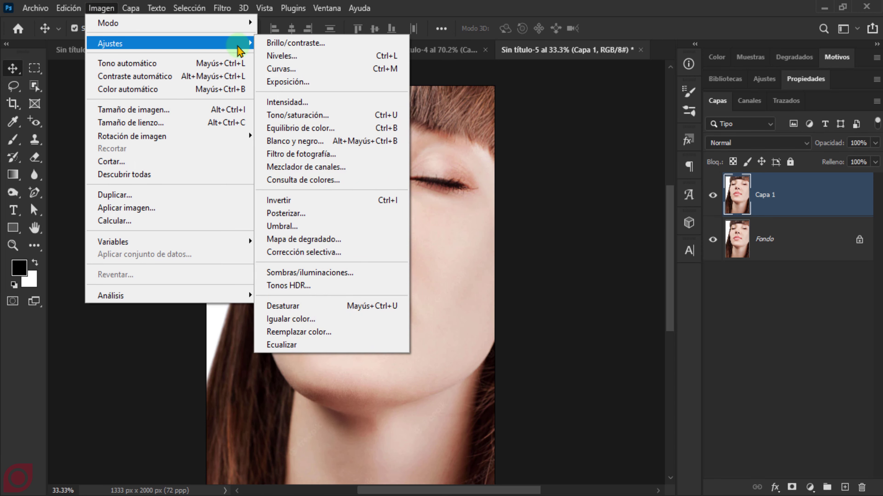
pyautogui.click(342, 311)
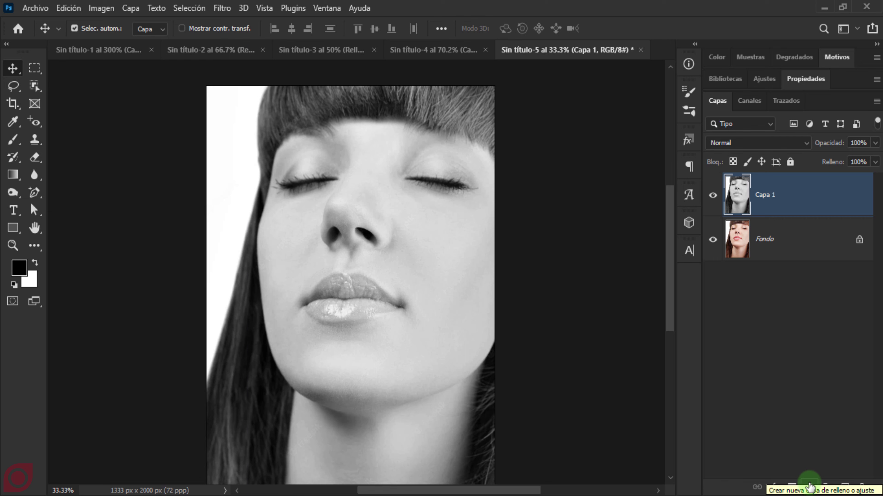
# Add a Color uniforme fill layer set to pure red ff0000.
pyautogui.click(810, 487)
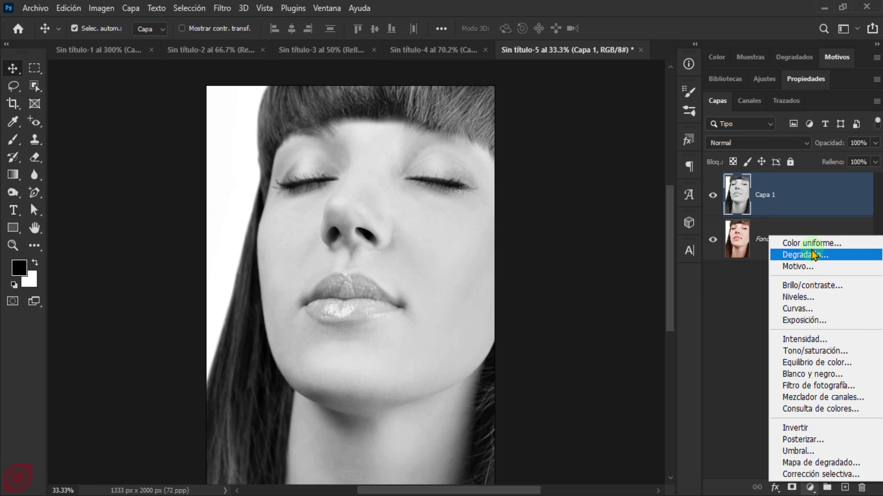
pyautogui.click(815, 243)
pyautogui.moveTo(565, 140); pyautogui.dragTo(443, 120)
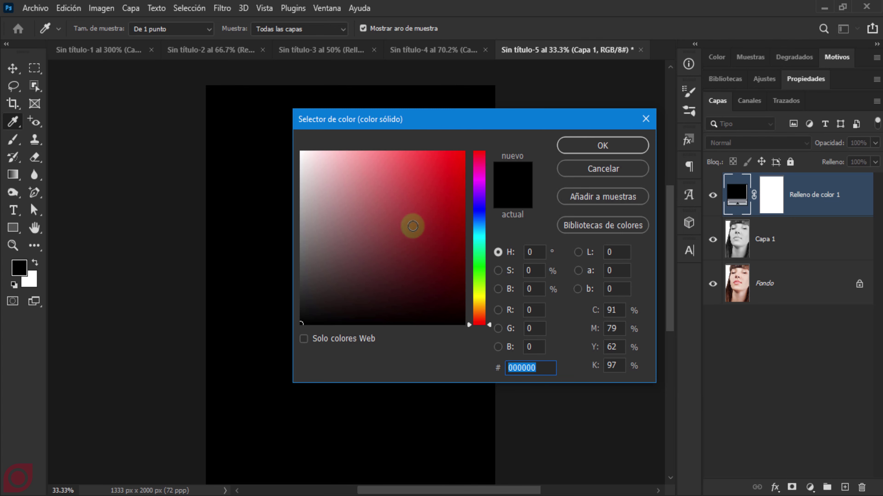
pyautogui.moveTo(404, 218)
pyautogui.mouseDown()
pyautogui.moveTo(463, 150)
pyautogui.moveTo(473, 150)
pyautogui.mouseUp()
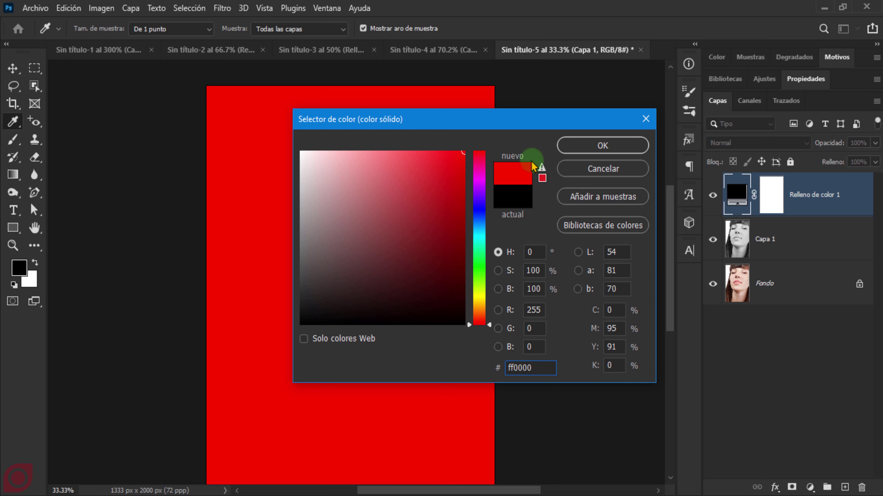
pyautogui.click(596, 149)
pyautogui.click(817, 203)
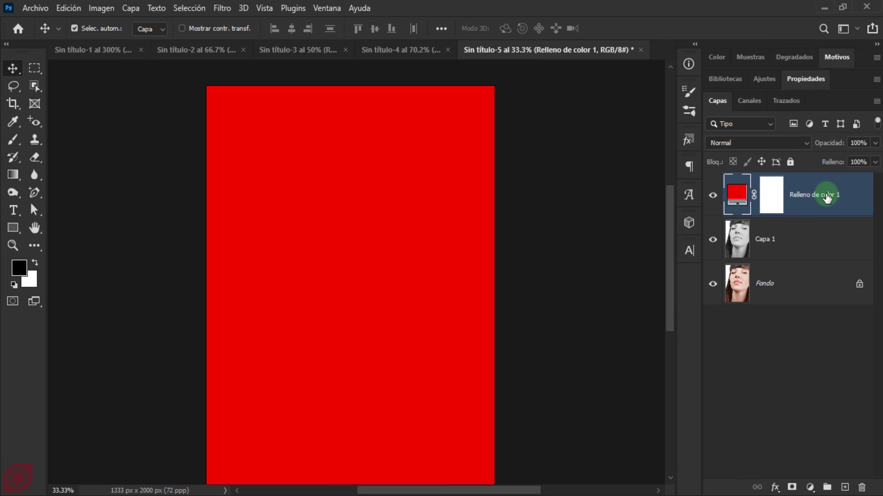
# Give the red fill Multiplicar blending with the Capa subyacente white slider split at 157/232.
pyautogui.rightClick(827, 198)
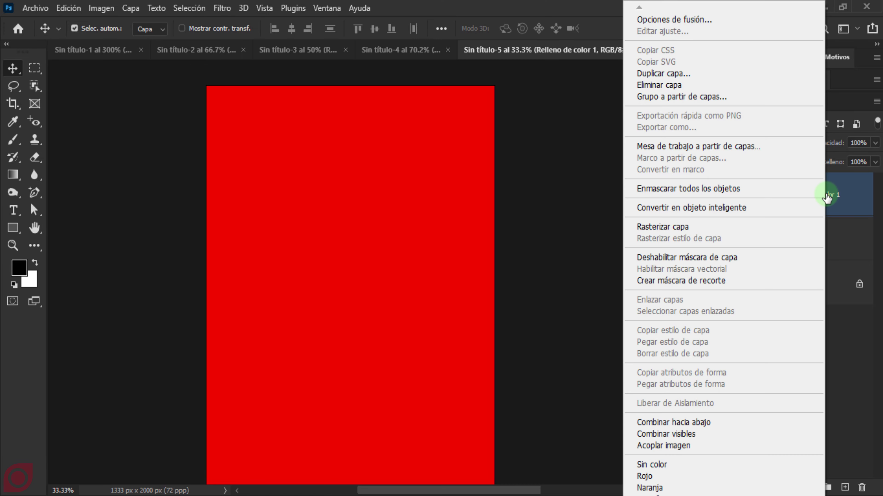
pyautogui.click(694, 22)
pyautogui.moveTo(536, 102); pyautogui.dragTo(456, 96)
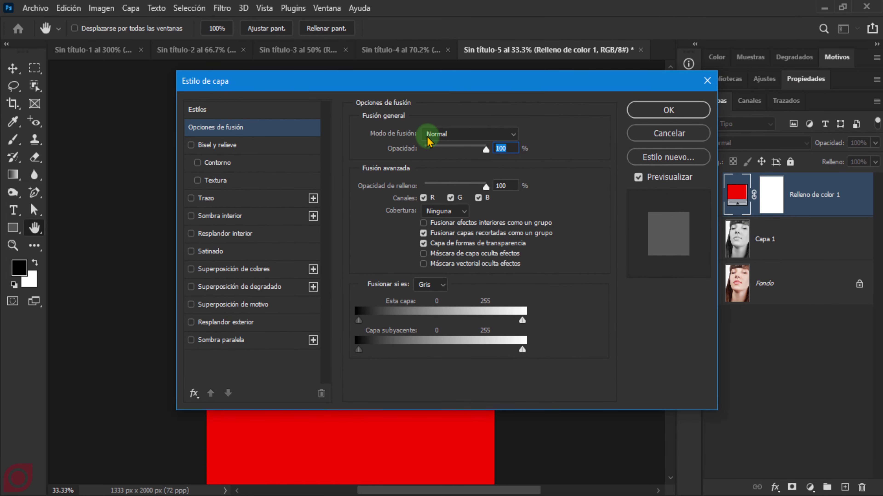
pyautogui.click(494, 135)
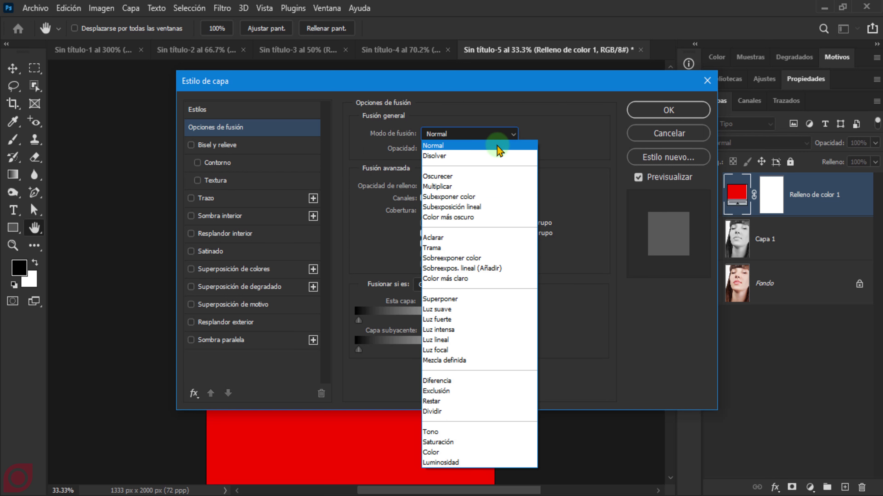
pyautogui.click(471, 187)
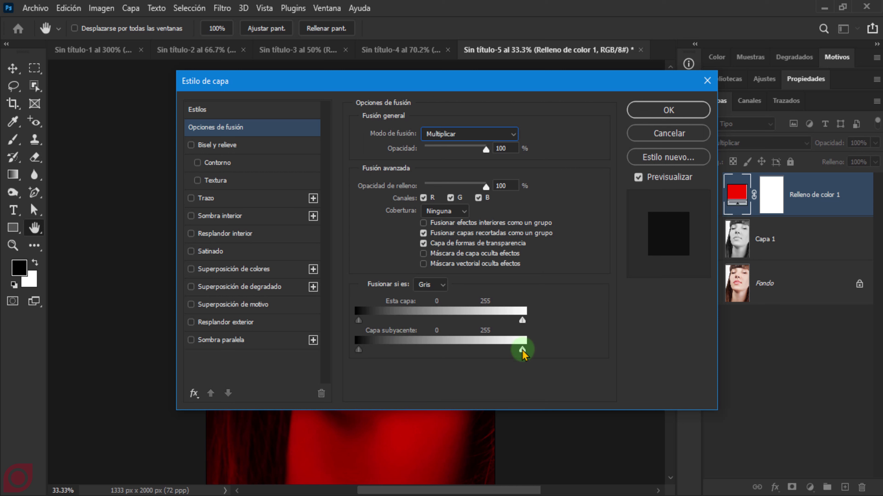
pyautogui.moveTo(522, 351); pyautogui.dragTo(495, 354)
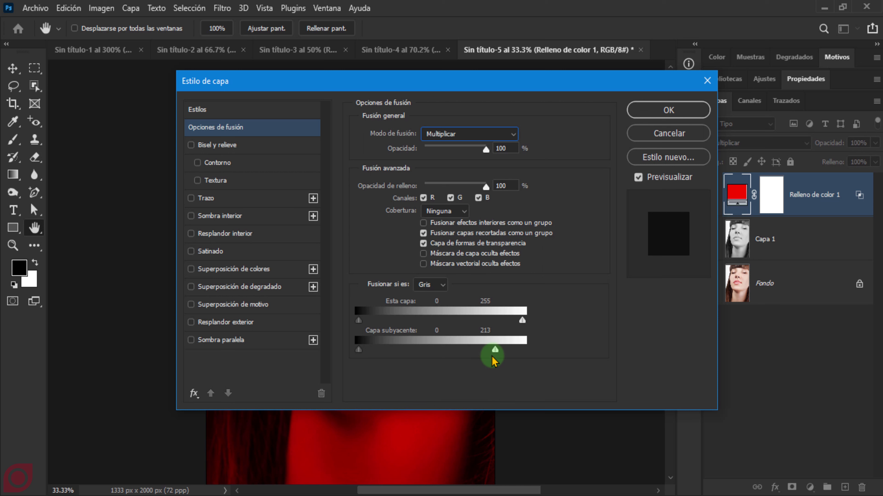
pyautogui.press('alt')
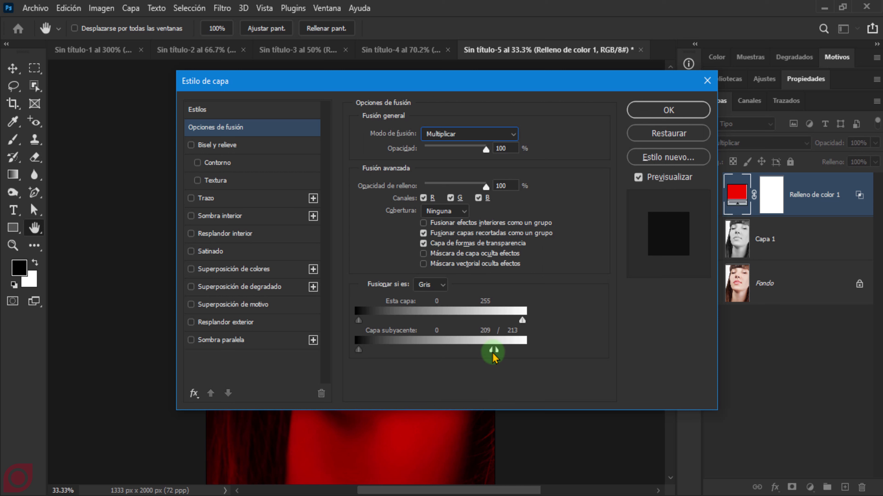
pyautogui.moveTo(495, 355); pyautogui.dragTo(459, 361)
pyautogui.moveTo(512, 89); pyautogui.dragTo(746, 82)
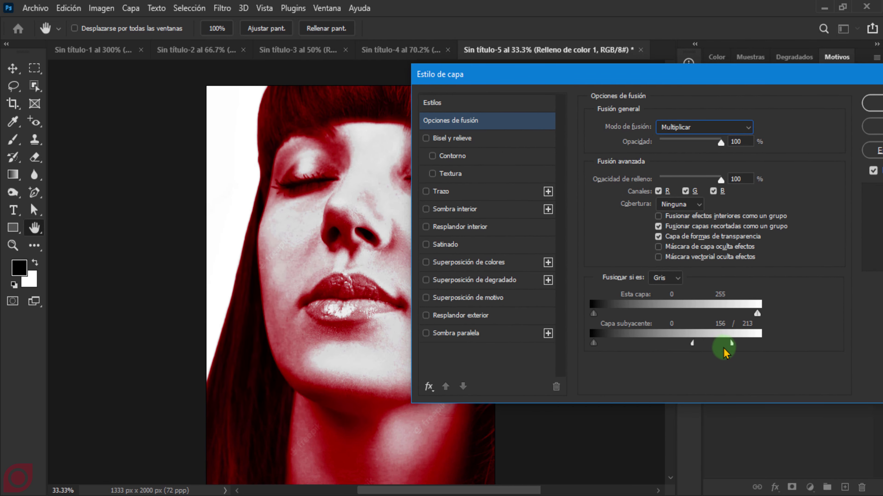
pyautogui.moveTo(731, 343)
pyautogui.mouseDown()
pyautogui.moveTo(743, 344)
pyautogui.moveTo(692, 343)
pyautogui.mouseUp()
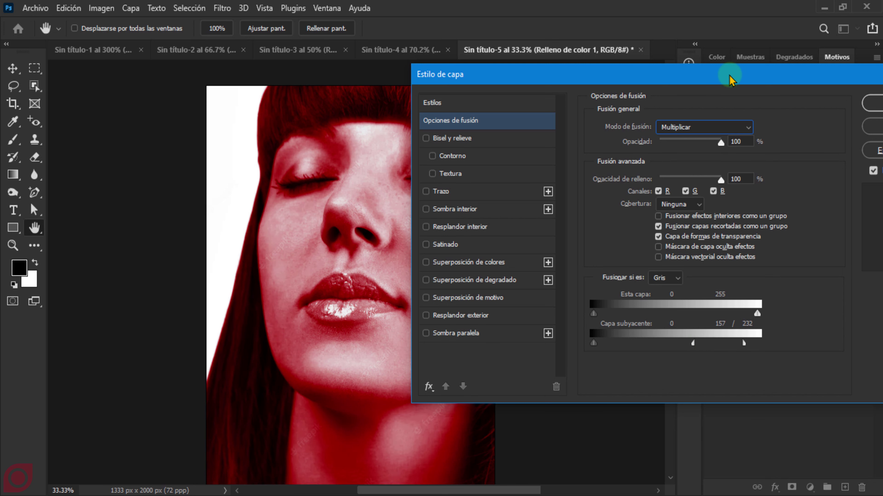
pyautogui.moveTo(730, 77); pyautogui.dragTo(479, 91)
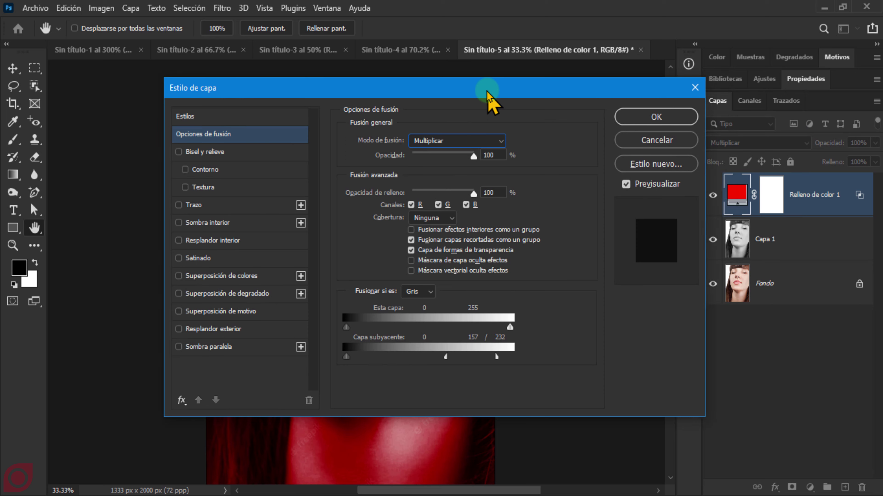
pyautogui.click(634, 122)
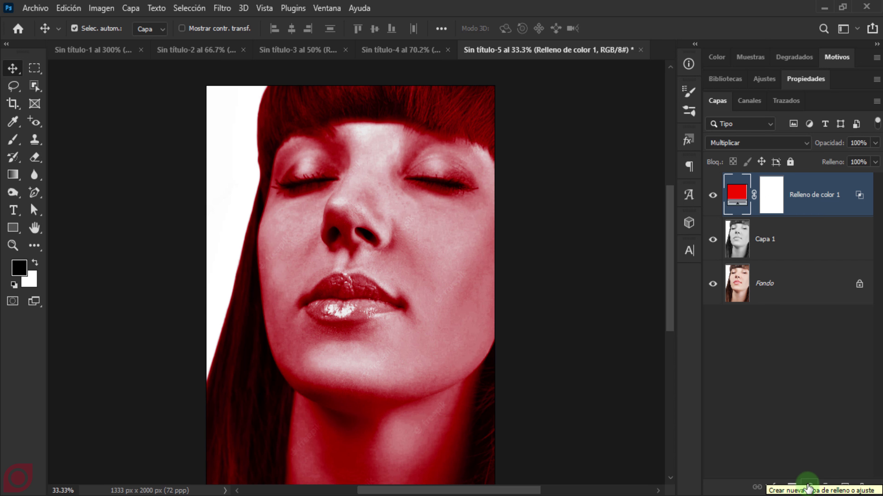
# Add a second Color uniforme fill, Relleno de color 2, in pure red ff0000.
pyautogui.click(808, 488)
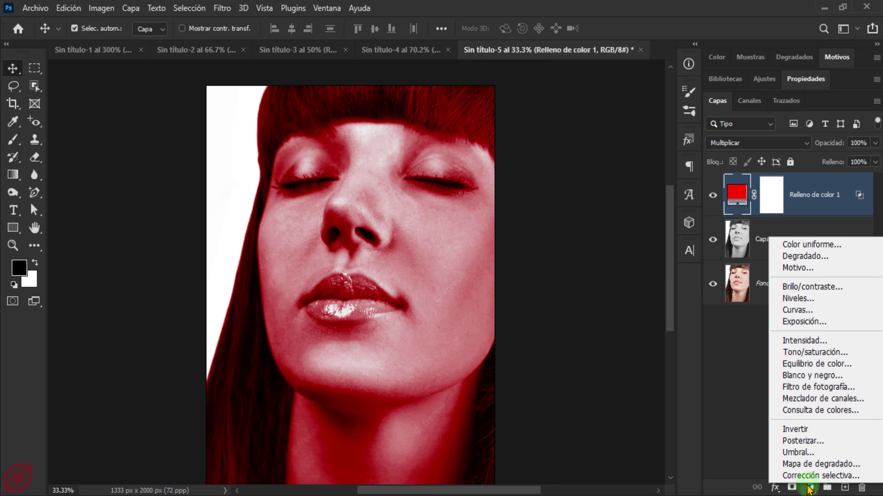
pyautogui.click(820, 249)
pyautogui.moveTo(451, 167); pyautogui.dragTo(465, 149)
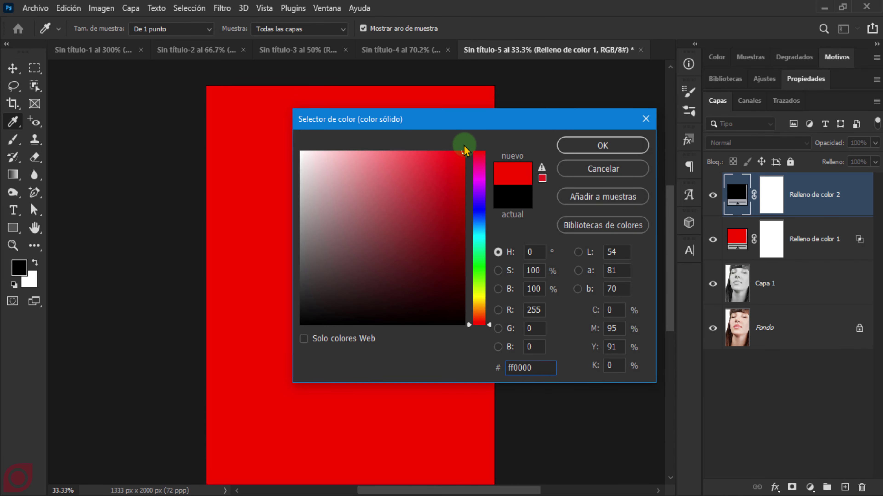
pyautogui.click(593, 146)
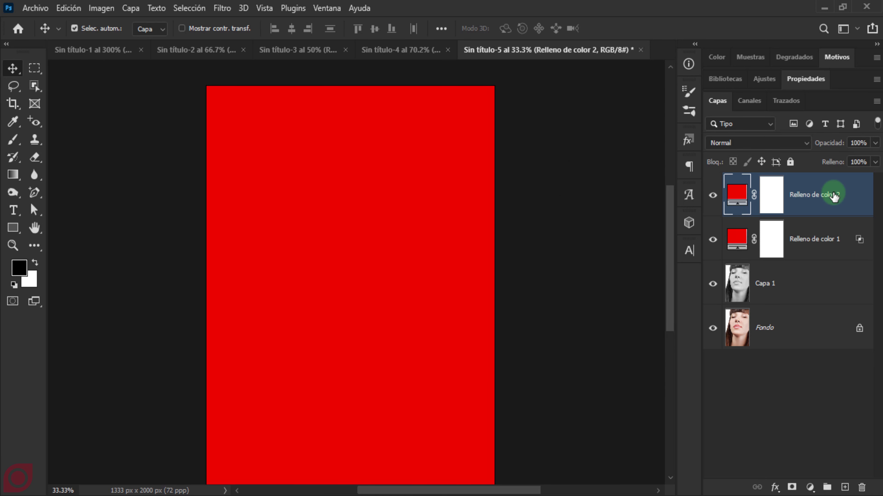
pyautogui.rightClick(833, 195)
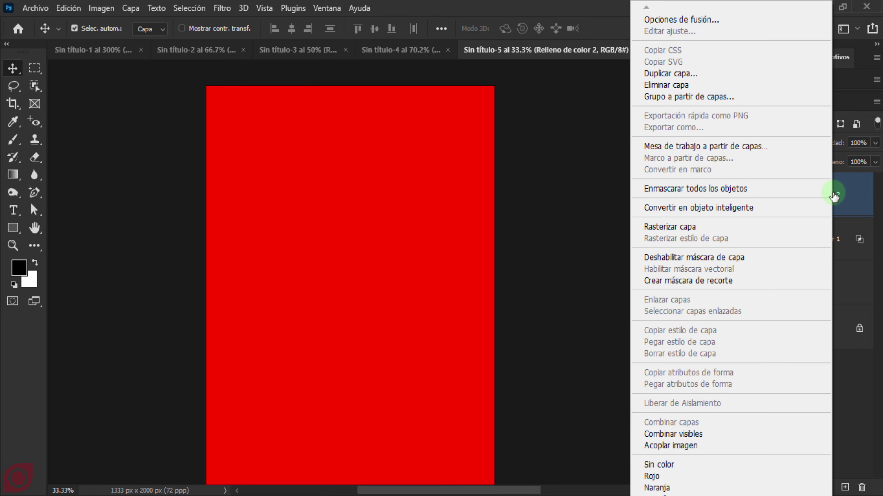
# Blend Relleno de color 2 in Trama mode with the Capa subyacente black slider split at 37/121.
pyautogui.click(696, 22)
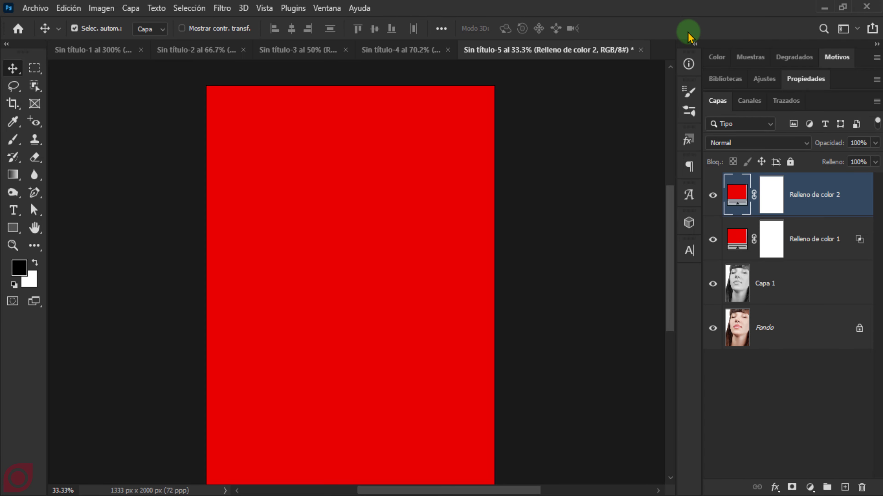
pyautogui.moveTo(417, 87); pyautogui.dragTo(378, 94)
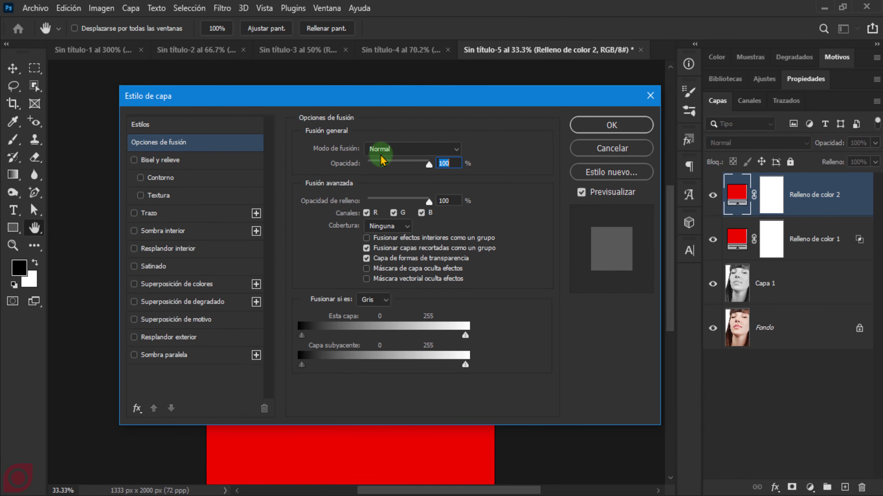
pyautogui.click(410, 149)
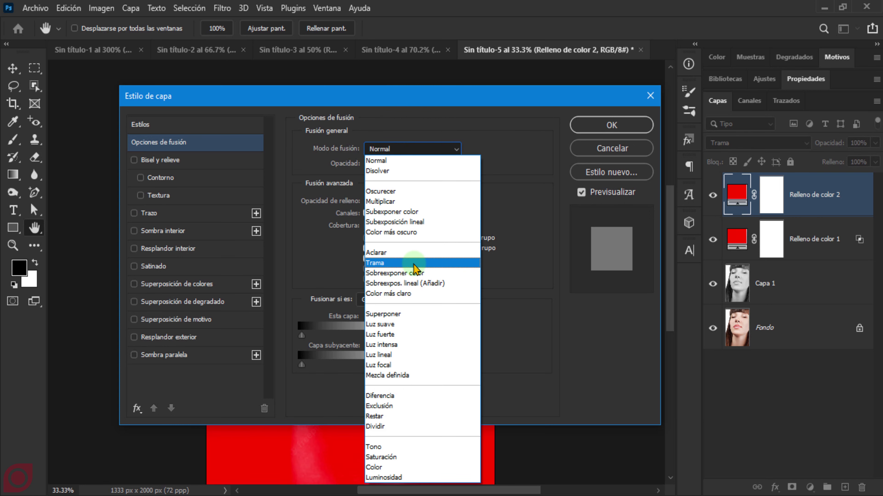
pyautogui.click(405, 263)
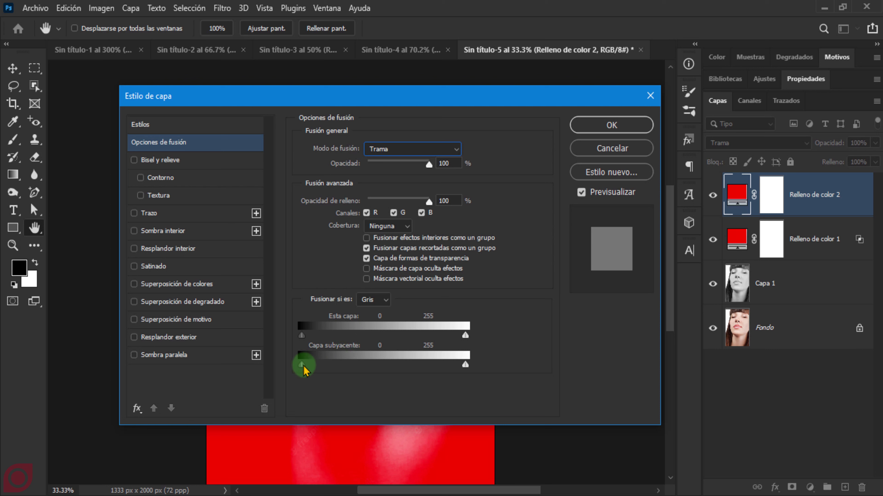
pyautogui.moveTo(301, 365); pyautogui.dragTo(367, 374)
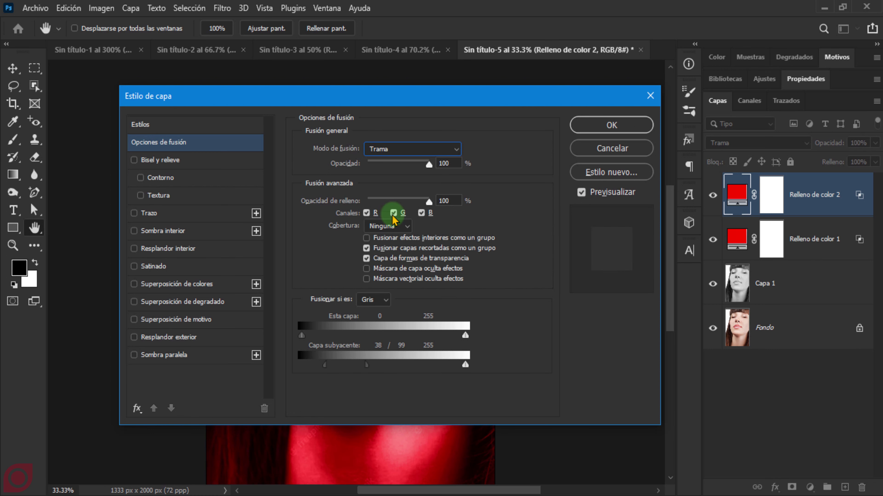
pyautogui.moveTo(381, 90)
pyautogui.mouseDown()
pyautogui.moveTo(676, 126)
pyautogui.moveTo(692, 89)
pyautogui.mouseUp()
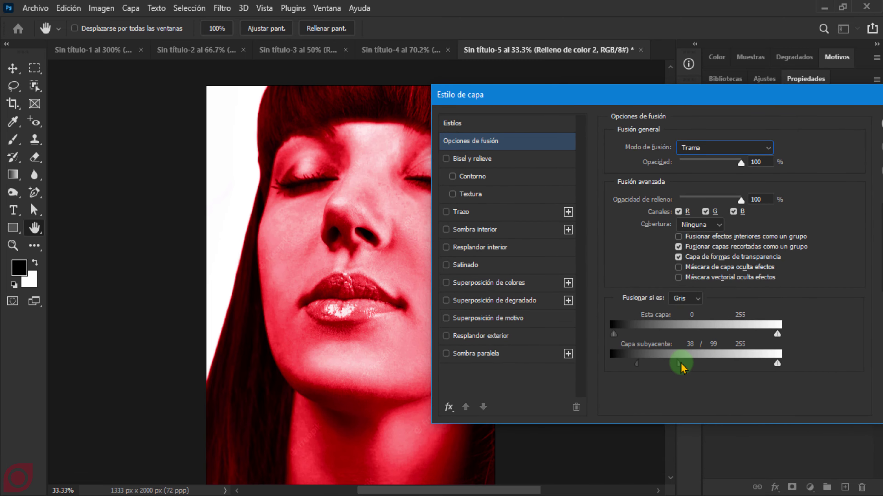
pyautogui.moveTo(678, 364); pyautogui.dragTo(691, 366)
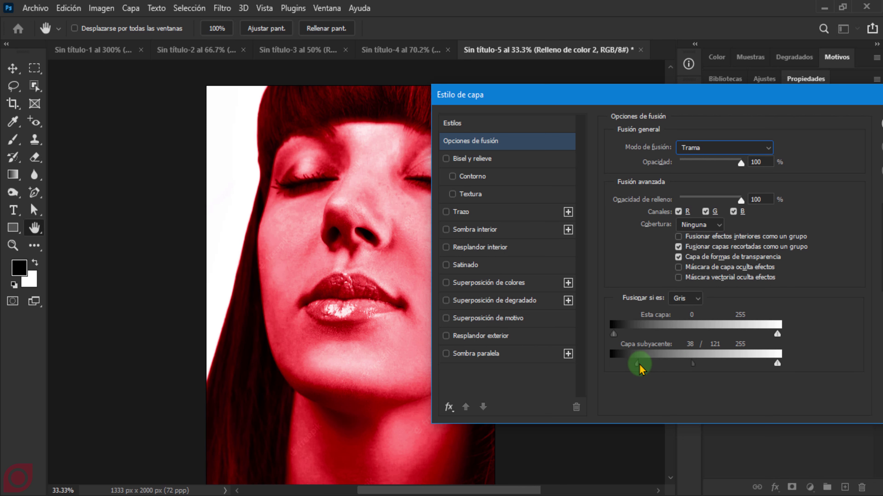
pyautogui.moveTo(636, 364); pyautogui.dragTo(639, 369)
pyautogui.moveTo(781, 101); pyautogui.dragTo(556, 115)
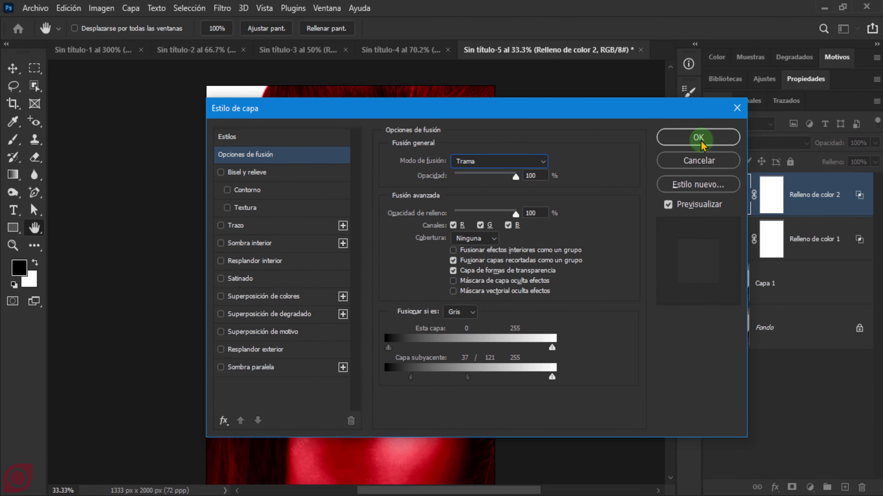
pyautogui.click(699, 138)
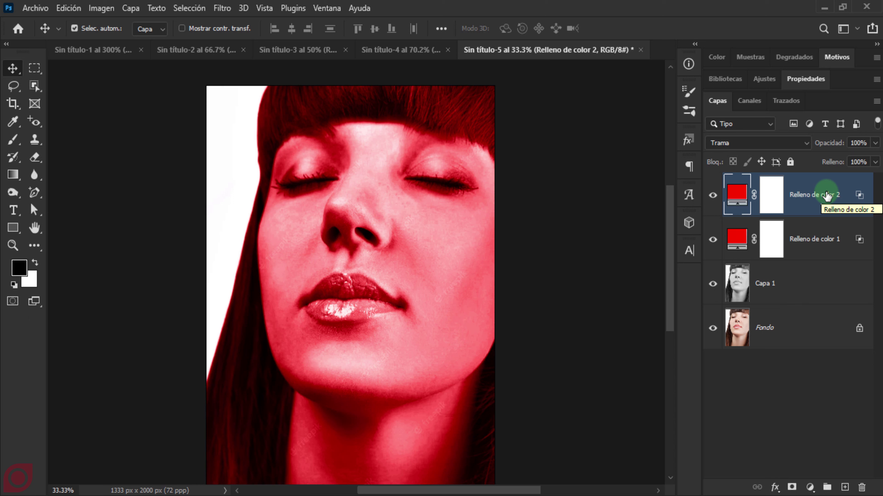
# Group both red fills and Capa 1 into Grupo 1 with a black hide-all mask.
pyautogui.press('ctrl')
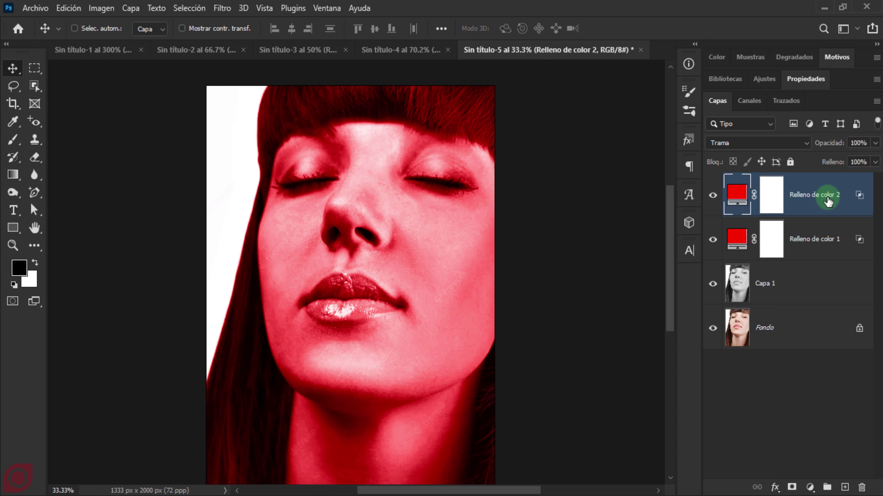
pyautogui.keyDown('ctrl'); pyautogui.click(814, 248); pyautogui.keyUp('ctrl')
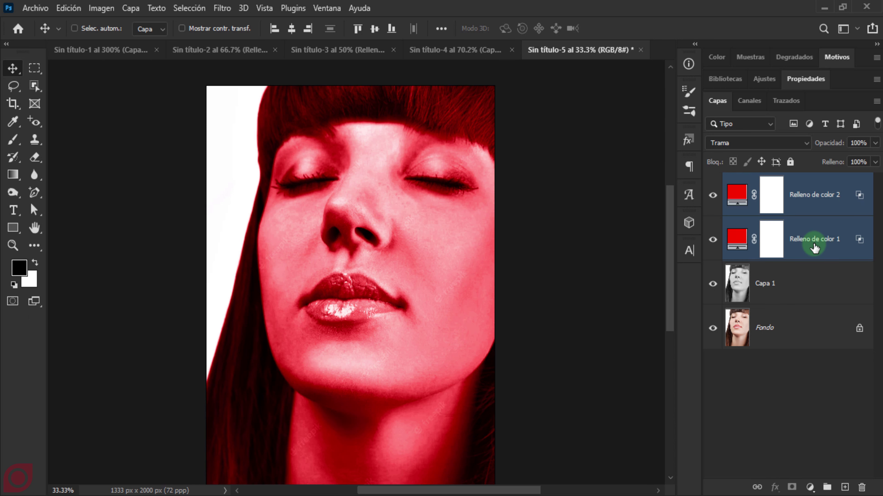
pyautogui.keyDown('ctrl'); pyautogui.click(810, 285); pyautogui.keyUp('ctrl')
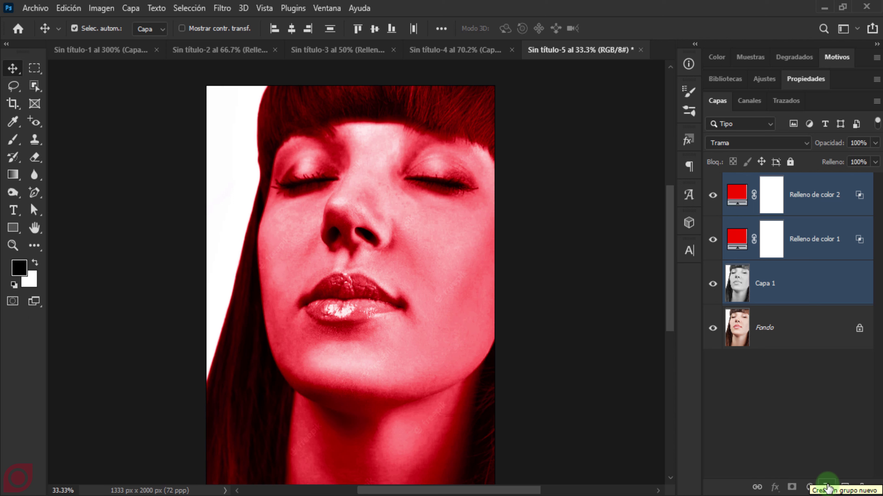
pyautogui.click(828, 487)
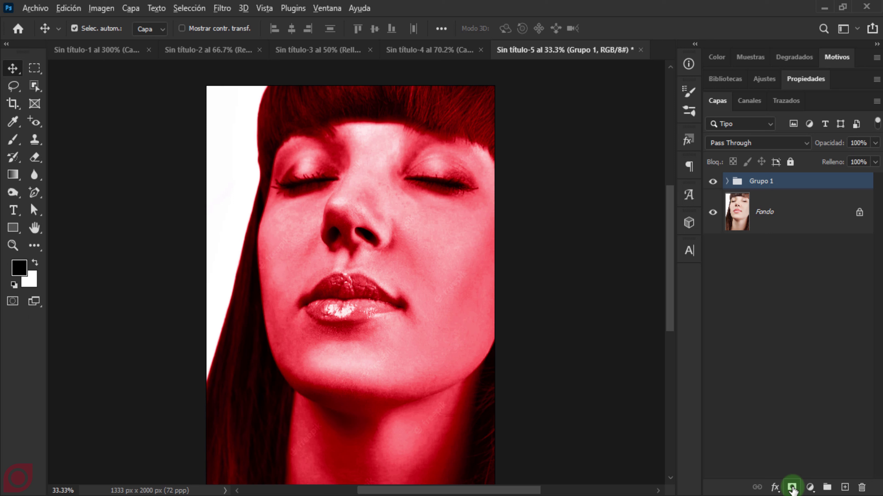
pyautogui.keyDown('alt'); pyautogui.click(793, 488); pyautogui.keyUp('alt')
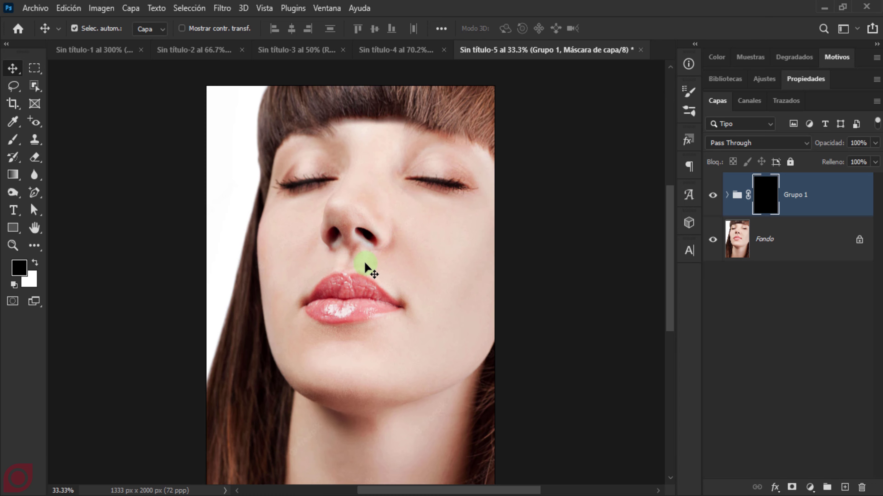
pyautogui.scroll(1, 365, 268)
# Zoom in on the lips, select the Brush tool, and make white the foreground colour.
pyautogui.scroll(1, 365, 268)
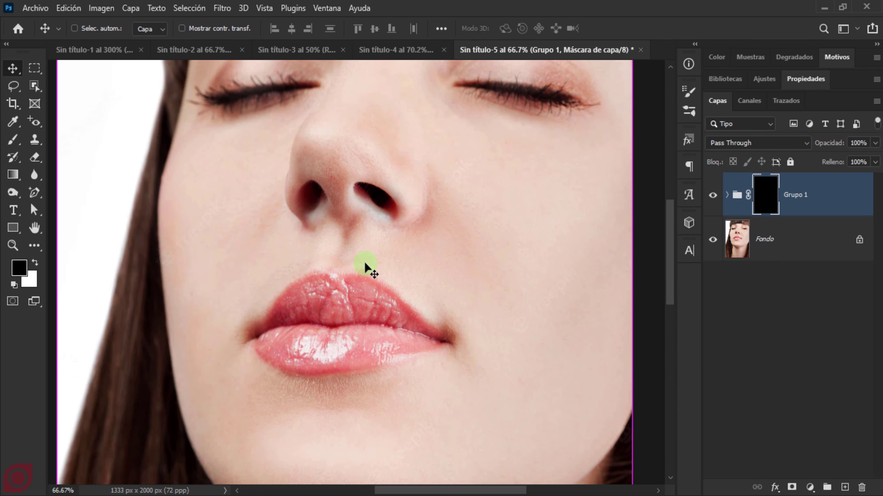
pyautogui.scroll(1, 360, 286)
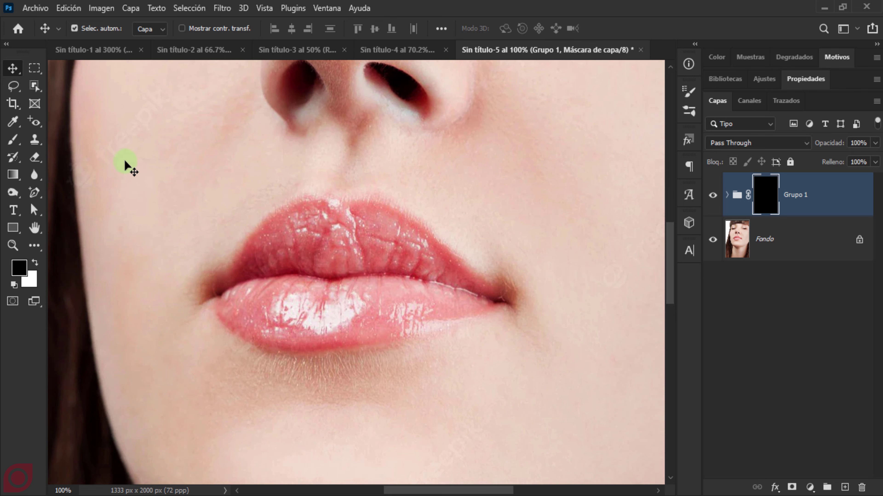
pyautogui.click(14, 141)
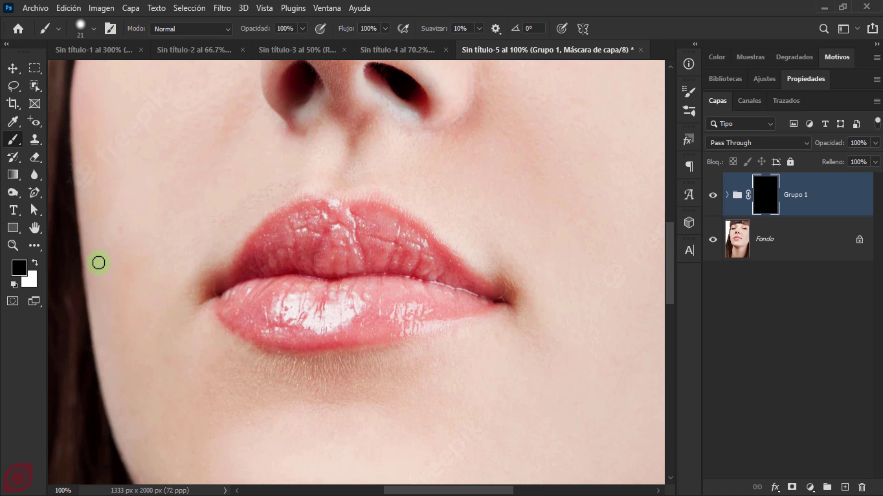
pyautogui.press('x')
pyautogui.click(41, 262)
pyautogui.click(40, 263)
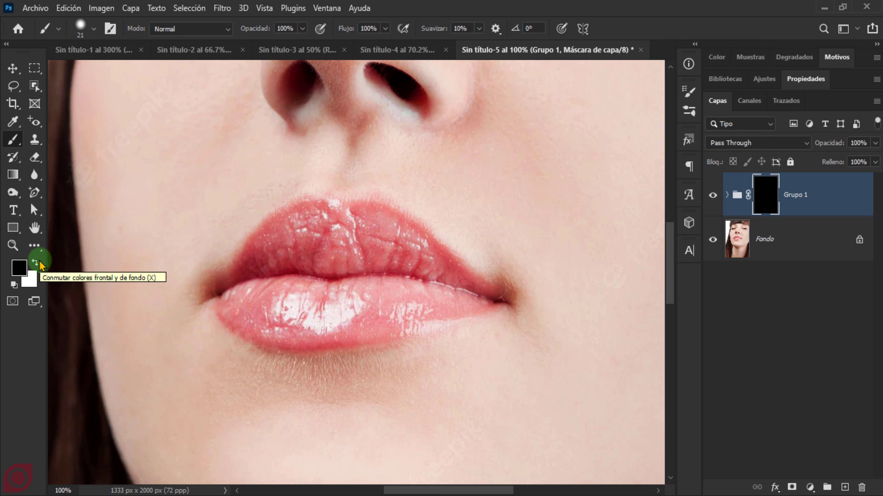
pyautogui.click(40, 265)
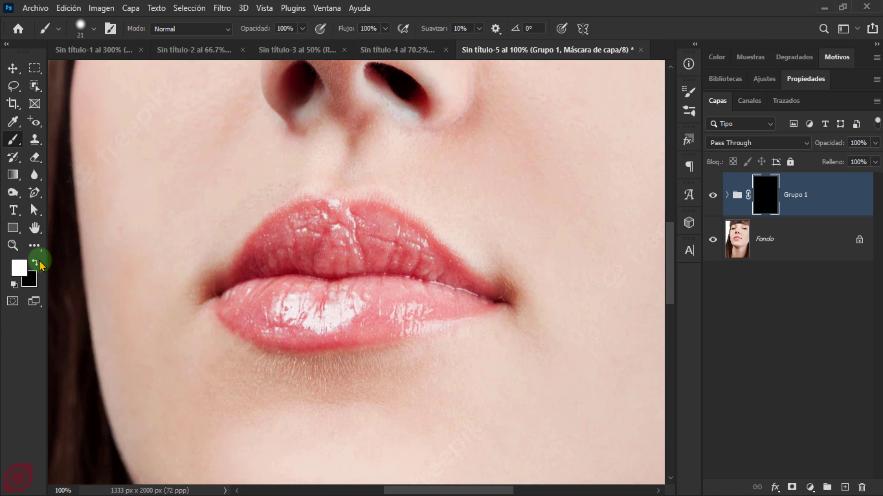
pyautogui.click(41, 265)
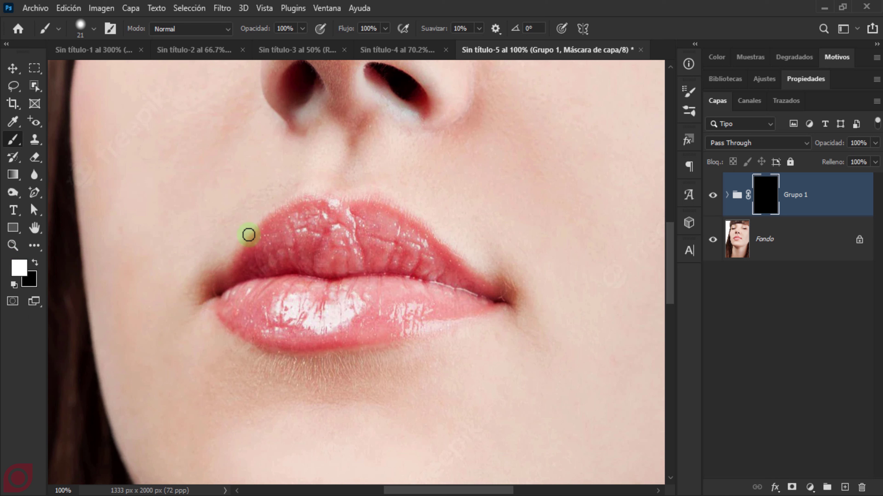
# Set the brush size to 53 px, zoom closer, and dab white onto the upper lip.
pyautogui.rightClick(282, 182)
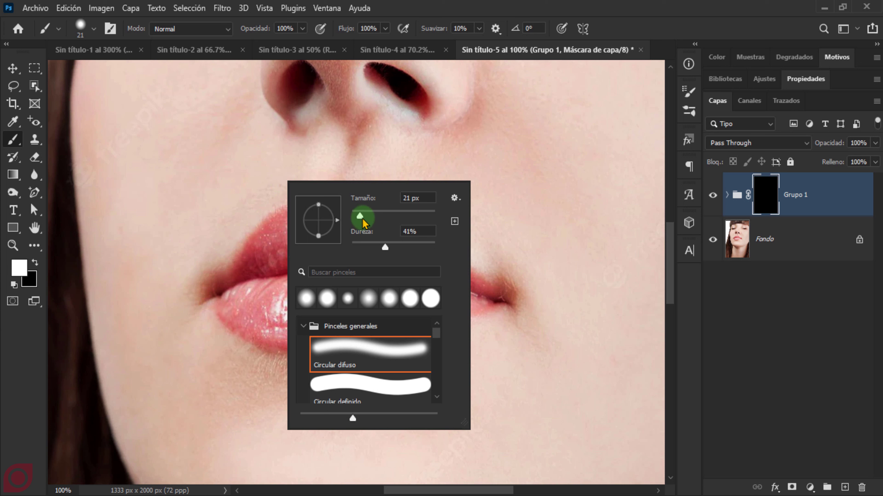
pyautogui.moveTo(363, 220)
pyautogui.mouseDown()
pyautogui.moveTo(386, 219)
pyautogui.moveTo(380, 227)
pyautogui.moveTo(390, 248)
pyautogui.mouseUp()
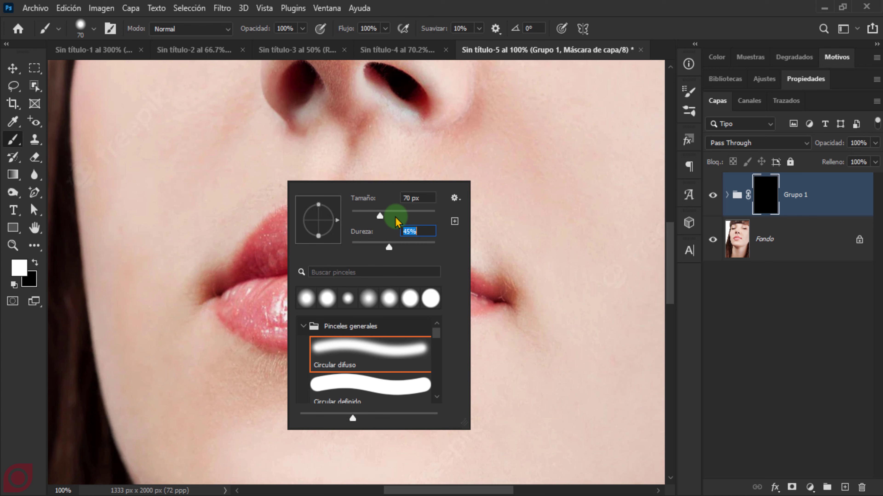
pyautogui.moveTo(397, 218); pyautogui.dragTo(372, 216)
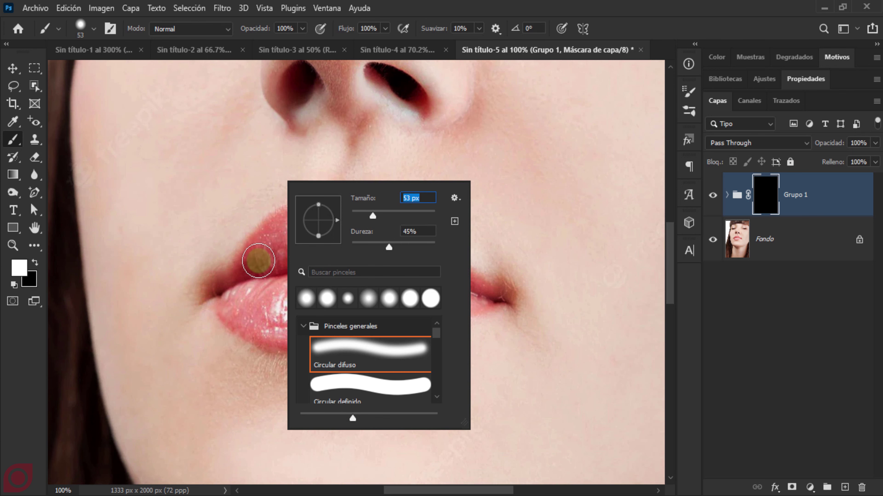
pyautogui.press('Return')
pyautogui.hotkey('ctrl', '+')
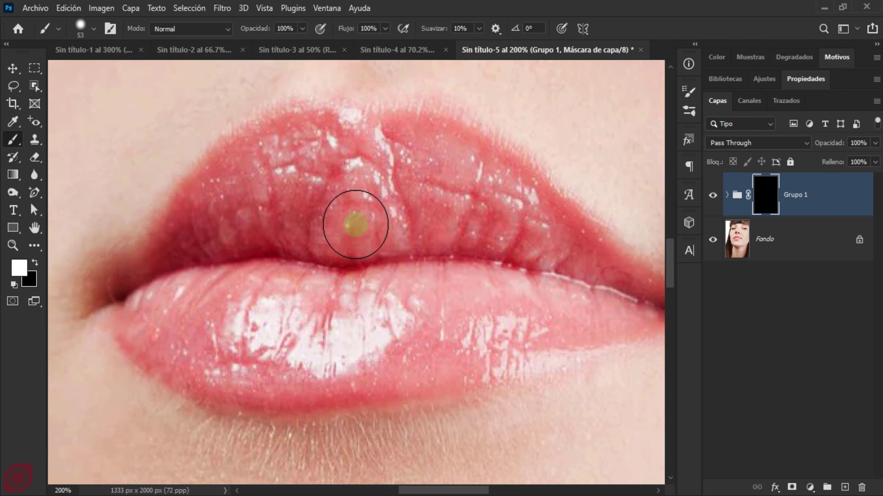
pyautogui.click(362, 209)
# Paint white across the upper and lower lips to reveal the red.
pyautogui.moveTo(362, 208)
pyautogui.mouseDown()
pyautogui.moveTo(276, 241)
pyautogui.moveTo(345, 193)
pyautogui.moveTo(286, 177)
pyautogui.moveTo(366, 164)
pyautogui.moveTo(466, 240)
pyautogui.moveTo(236, 167)
pyautogui.moveTo(157, 312)
pyautogui.moveTo(174, 339)
pyautogui.moveTo(240, 365)
pyautogui.moveTo(455, 352)
pyautogui.moveTo(453, 256)
pyautogui.moveTo(424, 182)
pyautogui.mouseUp()
pyautogui.hscroll(4, 380, 289)
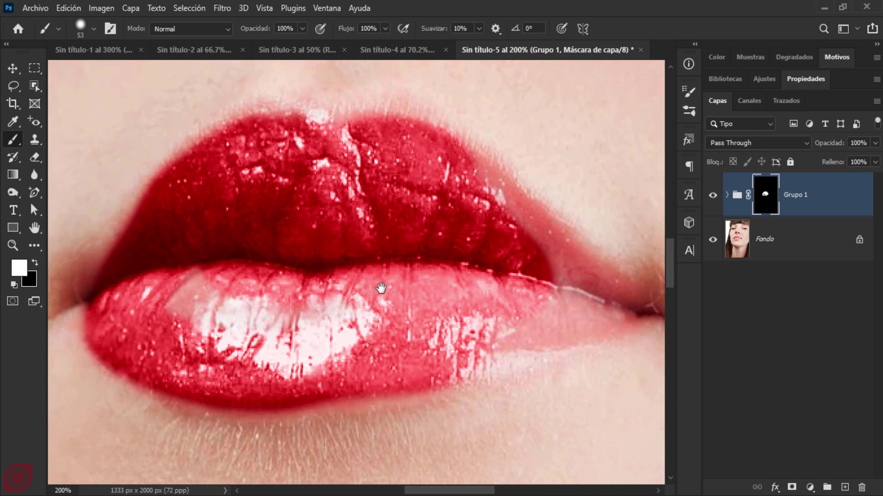
pyautogui.moveTo(380, 290)
pyautogui.mouseDown()
pyautogui.moveTo(398, 328)
pyautogui.moveTo(408, 276)
pyautogui.moveTo(374, 203)
pyautogui.moveTo(423, 236)
pyautogui.moveTo(332, 188)
pyautogui.moveTo(227, 173)
pyautogui.moveTo(274, 246)
pyautogui.mouseUp()
pyautogui.hscroll(-5, 273, 246)
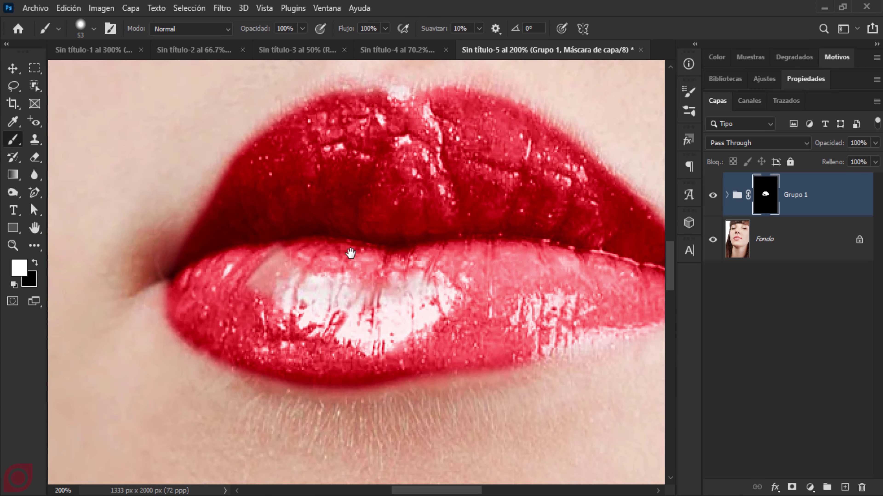
pyautogui.moveTo(206, 269)
pyautogui.mouseDown()
pyautogui.moveTo(236, 212)
pyautogui.moveTo(332, 168)
pyautogui.moveTo(441, 173)
pyautogui.moveTo(479, 256)
pyautogui.moveTo(337, 230)
pyautogui.mouseUp()
pyautogui.scroll(3, 266, 191)
# Shrink the brush to 20 px and paint red onto the lip edges.
pyautogui.rightClick(452, 247)
pyautogui.moveTo(527, 285)
pyautogui.mouseDown()
pyautogui.moveTo(547, 316)
pyautogui.moveTo(508, 274)
pyautogui.mouseUp()
pyautogui.press('Return')
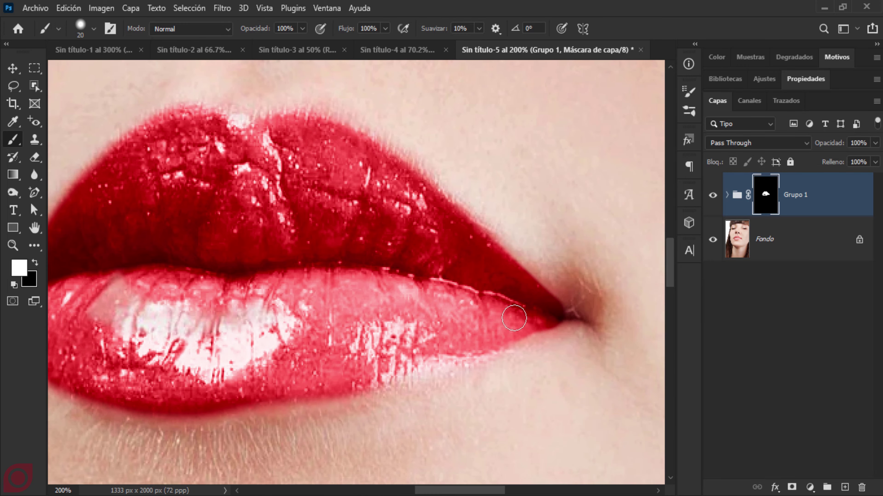
pyautogui.moveTo(527, 315)
pyautogui.mouseDown()
pyautogui.moveTo(494, 383)
pyautogui.moveTo(495, 407)
pyautogui.mouseUp()
pyautogui.moveTo(550, 292); pyautogui.dragTo(556, 275)
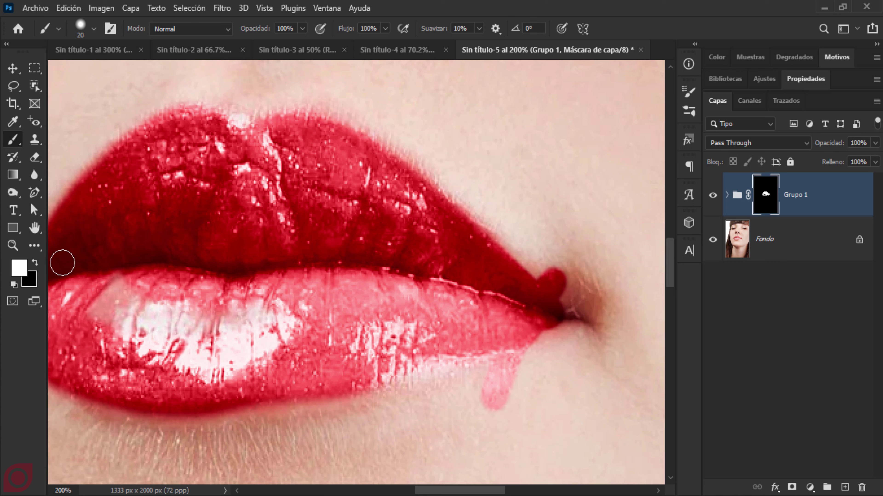
# Paint black over the stray red at the lip corner and below the lower lip, then white into the corner.
pyautogui.press('x')
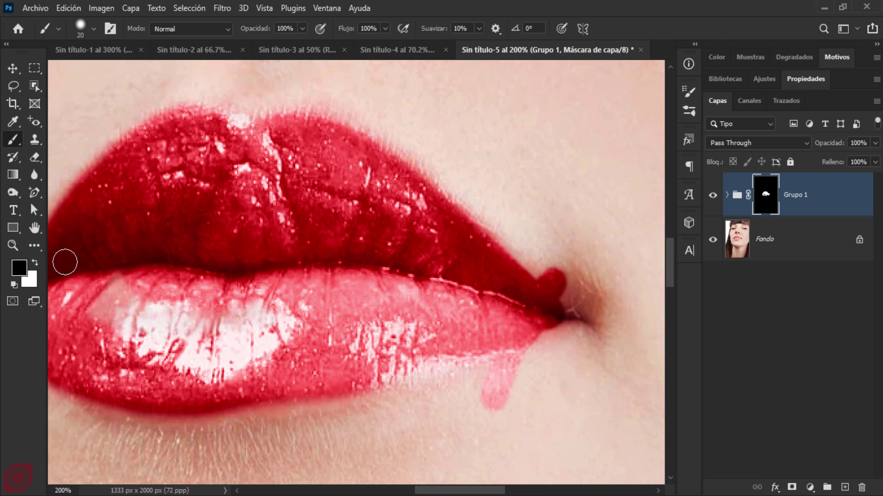
pyautogui.moveTo(554, 276); pyautogui.dragTo(545, 271)
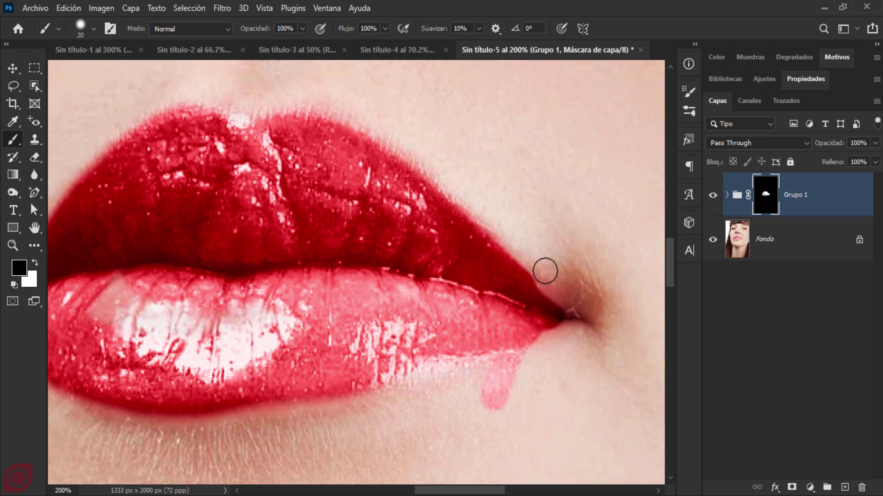
pyautogui.moveTo(483, 392)
pyautogui.mouseDown()
pyautogui.moveTo(520, 372)
pyautogui.moveTo(492, 409)
pyautogui.mouseUp()
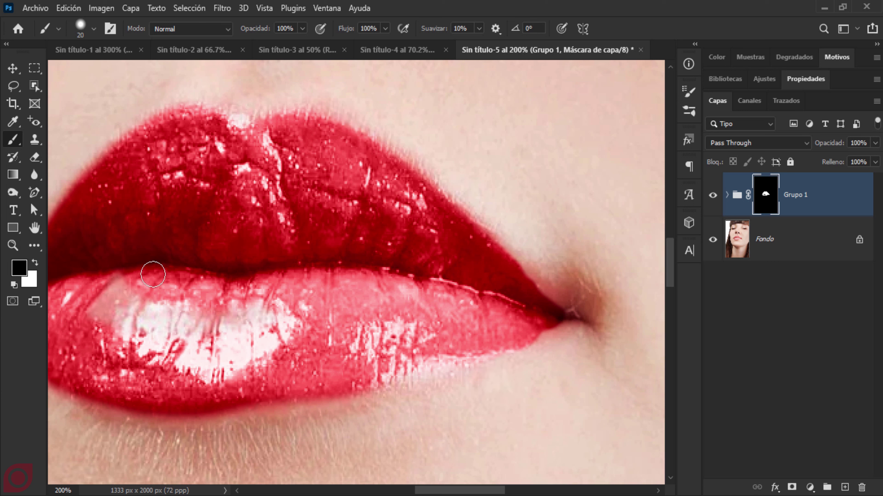
pyautogui.press('x')
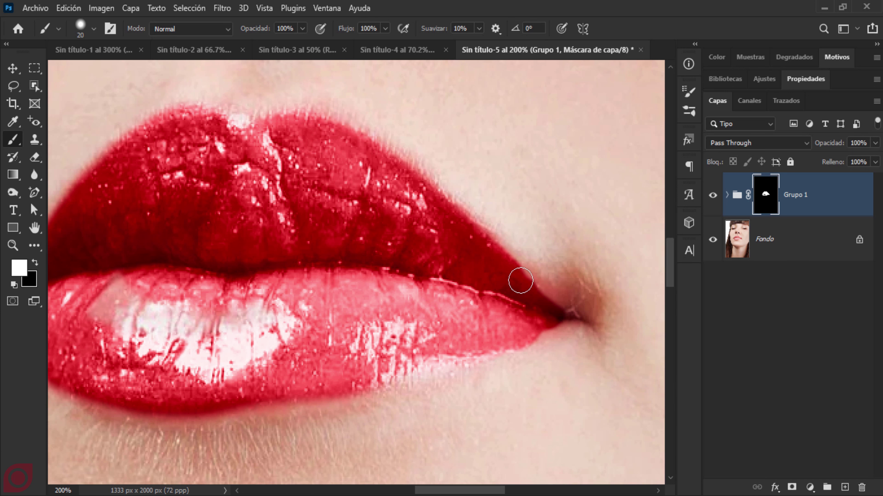
pyautogui.moveTo(520, 281)
pyautogui.mouseDown()
pyautogui.moveTo(553, 314)
pyautogui.moveTo(496, 341)
pyautogui.mouseUp()
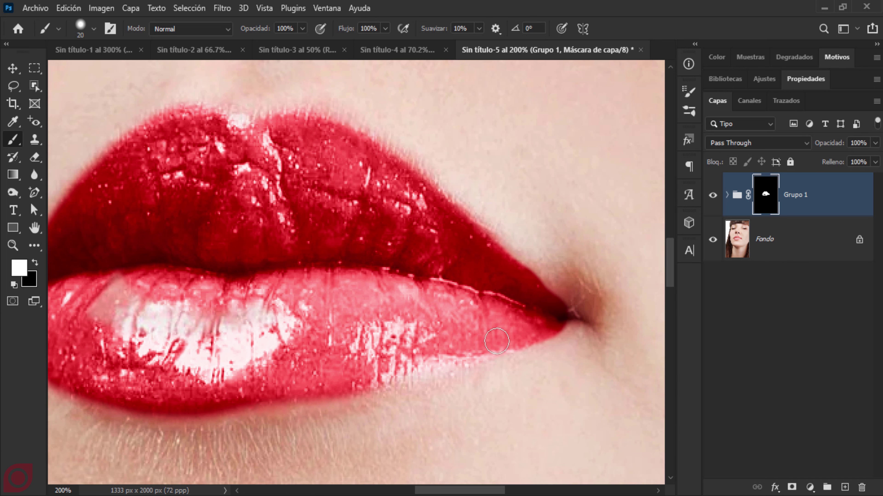
pyautogui.scroll(-1, 334, 311)
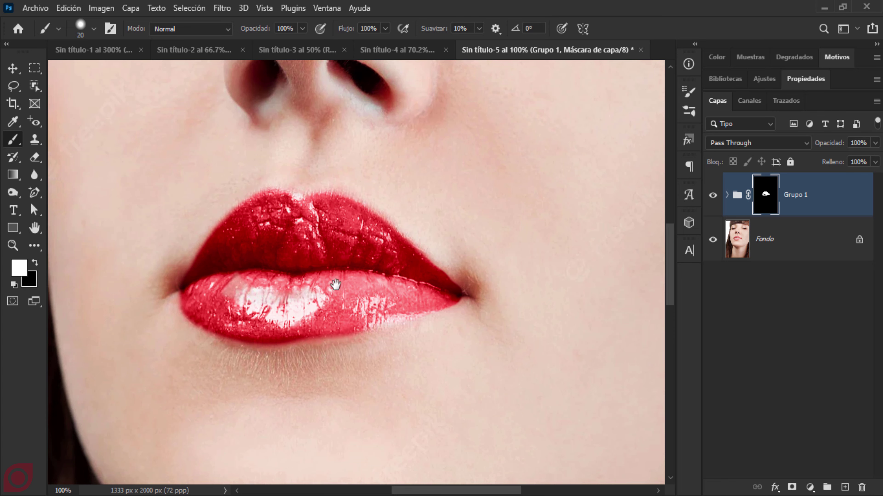
# Apply a Gaussian blur with radius 3 to Grupo 1's mask.
pyautogui.moveTo(335, 284); pyautogui.dragTo(380, 298)
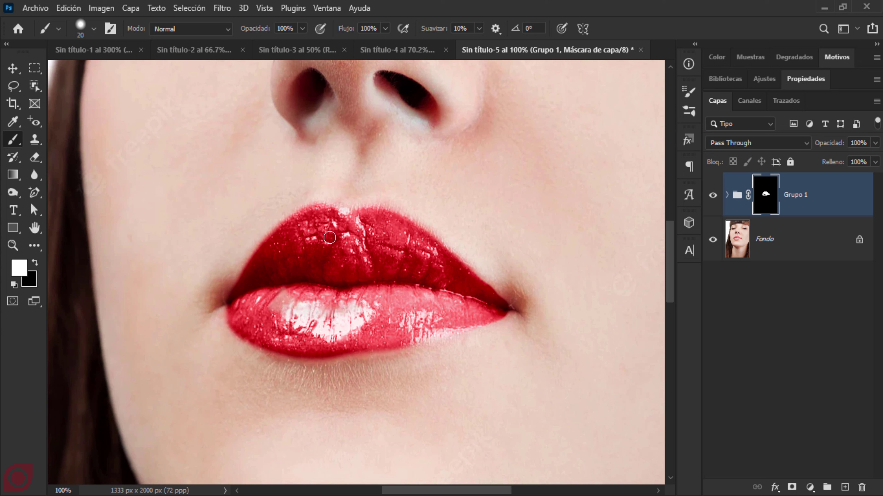
pyautogui.click(223, 8)
pyautogui.moveTo(303, 182)
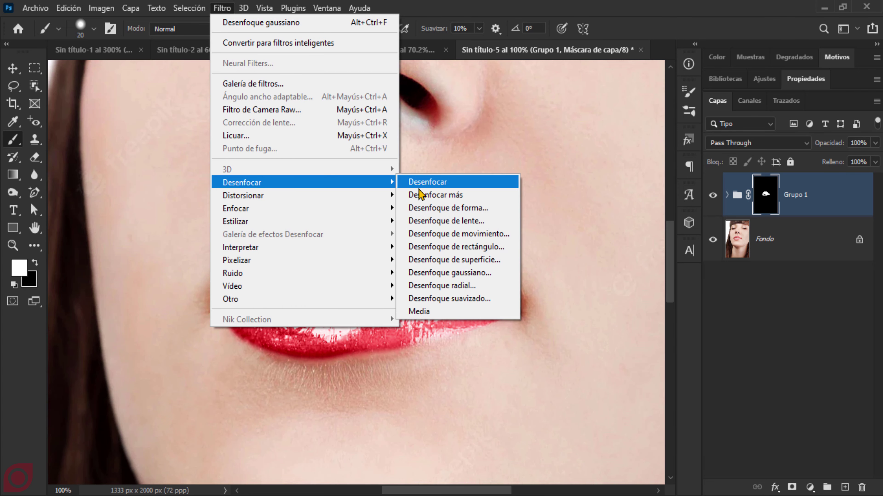
pyautogui.click(485, 272)
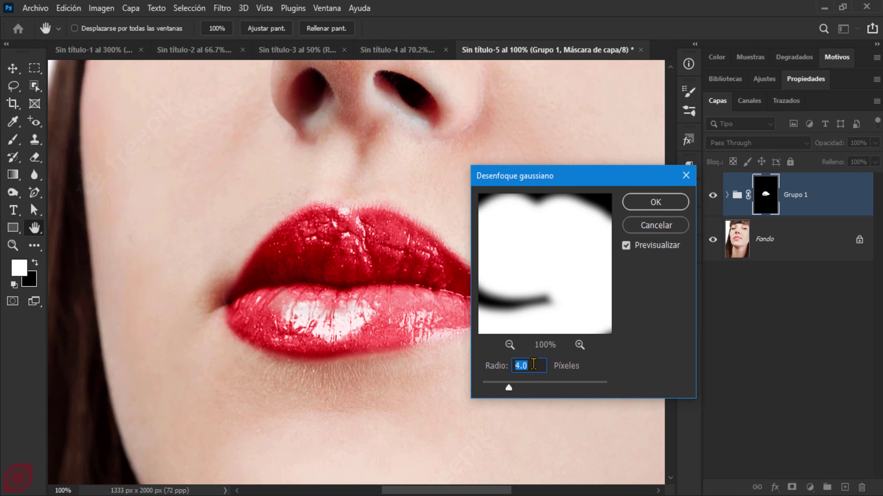
pyautogui.moveTo(536, 364); pyautogui.dragTo(502, 366)
pyautogui.write('3')
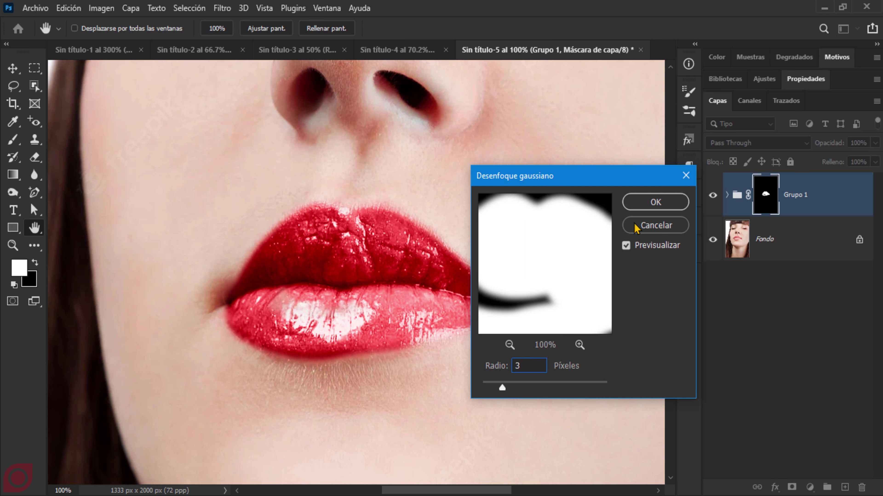
pyautogui.click(656, 202)
# With a 59 px brush, paint white over the pale patch on the lower lip.
pyautogui.press('b')
pyautogui.rightClick(355, 294)
pyautogui.moveTo(429, 284); pyautogui.dragTo(447, 284)
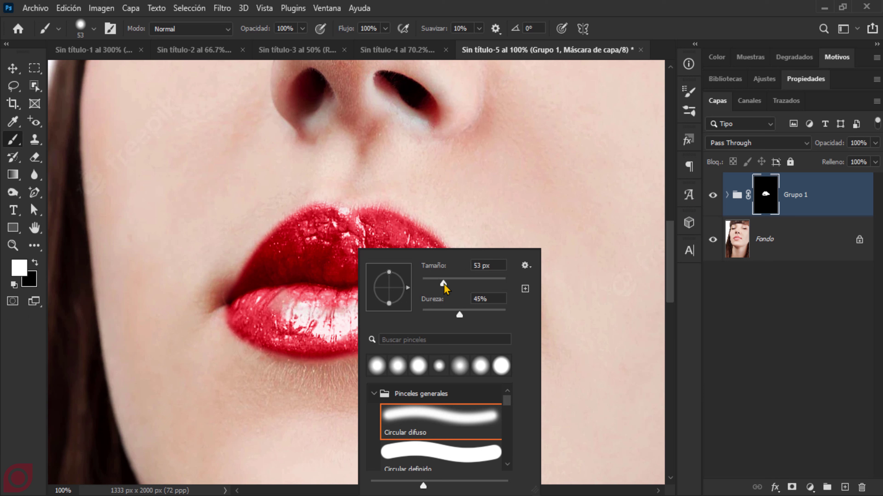
pyautogui.press('Return')
pyautogui.moveTo(391, 293)
pyautogui.mouseDown()
pyautogui.moveTo(266, 292)
pyautogui.moveTo(410, 296)
pyautogui.moveTo(536, 315)
pyautogui.mouseUp()
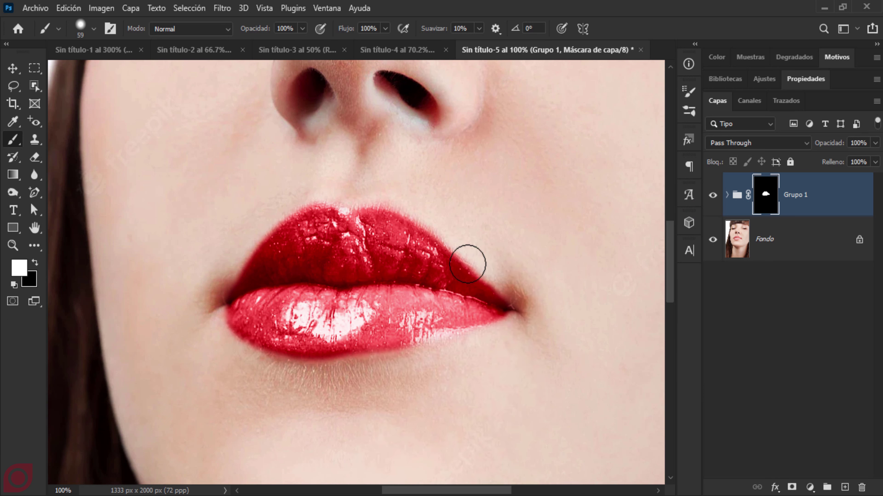
# Expand Grupo 1 and darken the Relleno de color 2 fill to d03c3c.
pyautogui.click(727, 196)
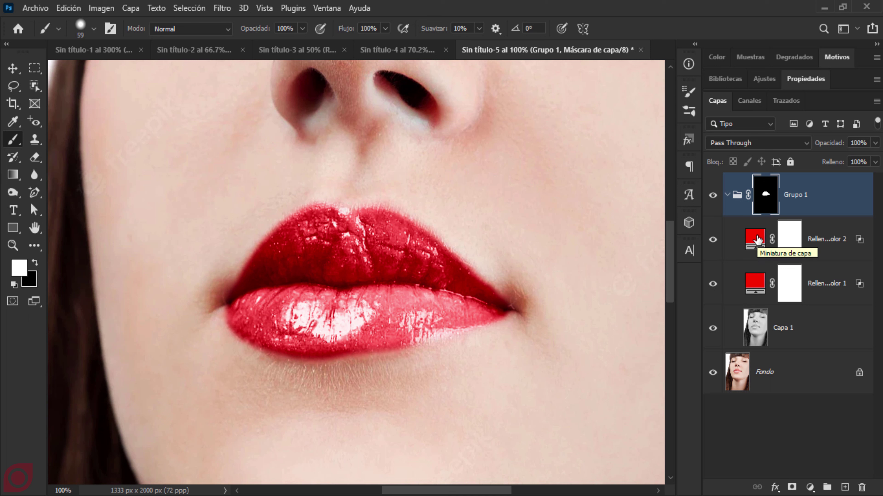
pyautogui.doubleClick(757, 239)
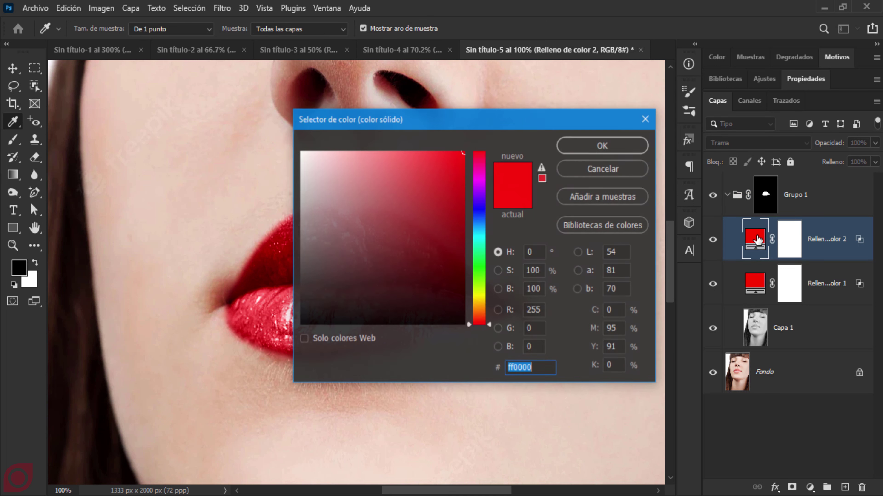
pyautogui.moveTo(484, 130); pyautogui.dragTo(620, 163)
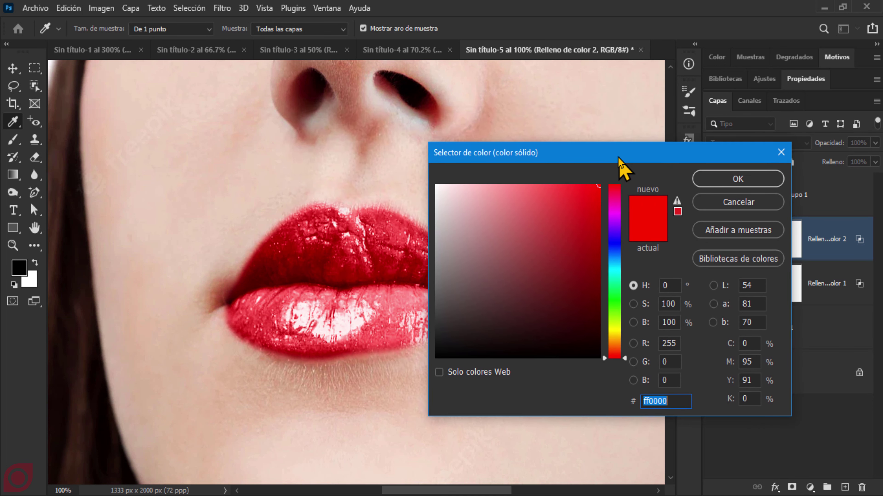
pyautogui.click(556, 238)
pyautogui.moveTo(556, 238); pyautogui.dragTo(560, 222)
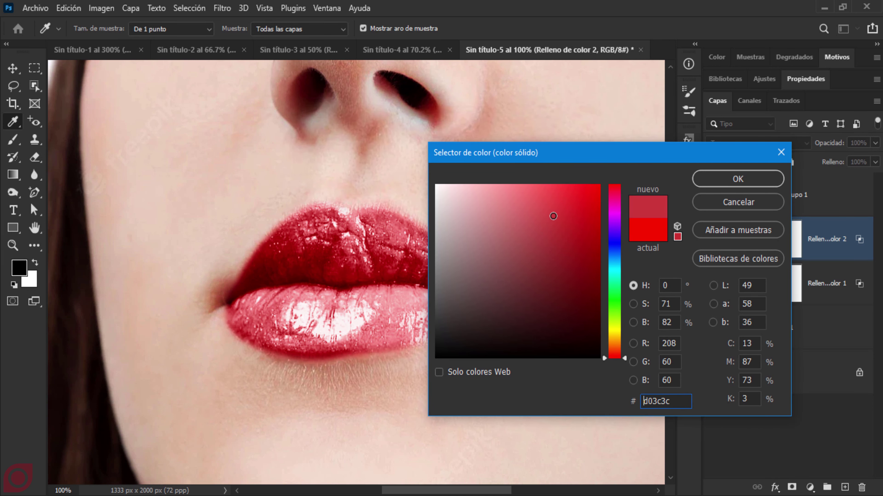
pyautogui.click(730, 179)
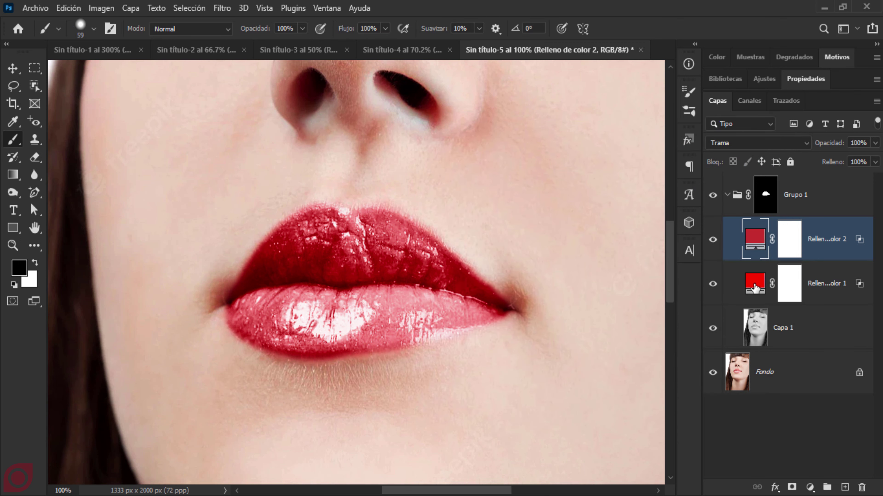
# Darken the Relleno de color 1 fill to b82121 and fit the portrait in view.
pyautogui.doubleClick(754, 285)
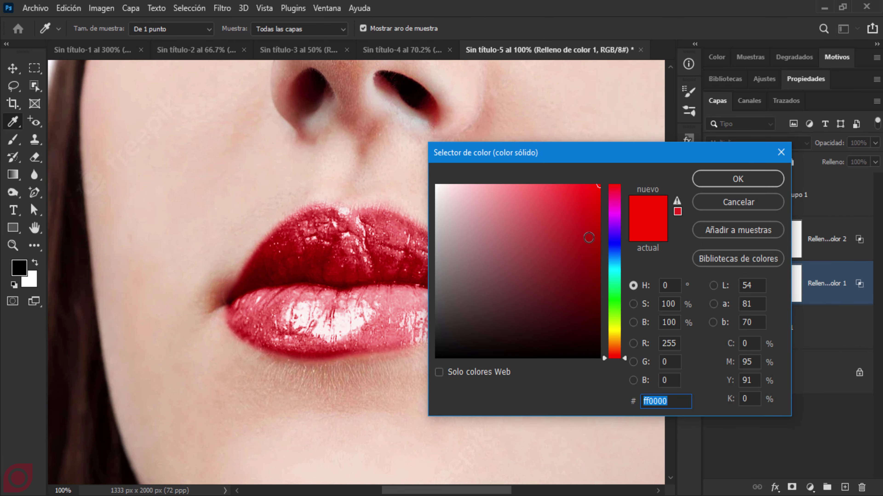
pyautogui.moveTo(553, 229); pyautogui.dragTo(570, 233)
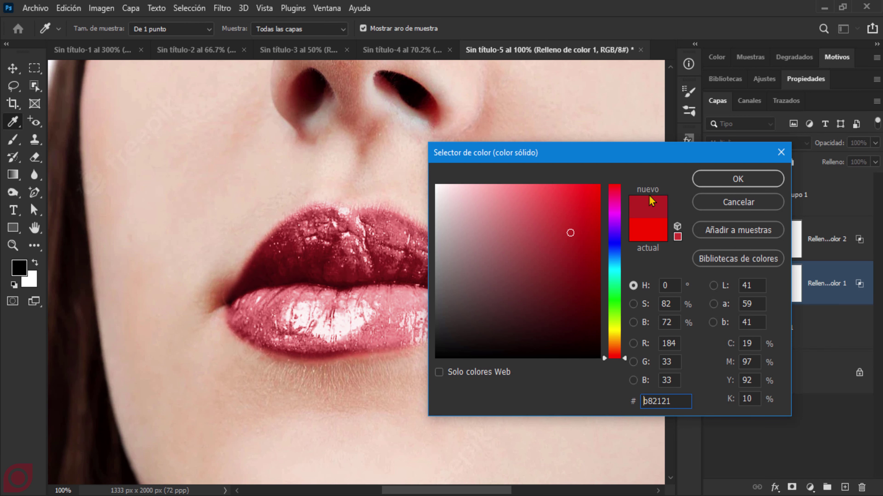
pyautogui.click(726, 184)
pyautogui.press('b')
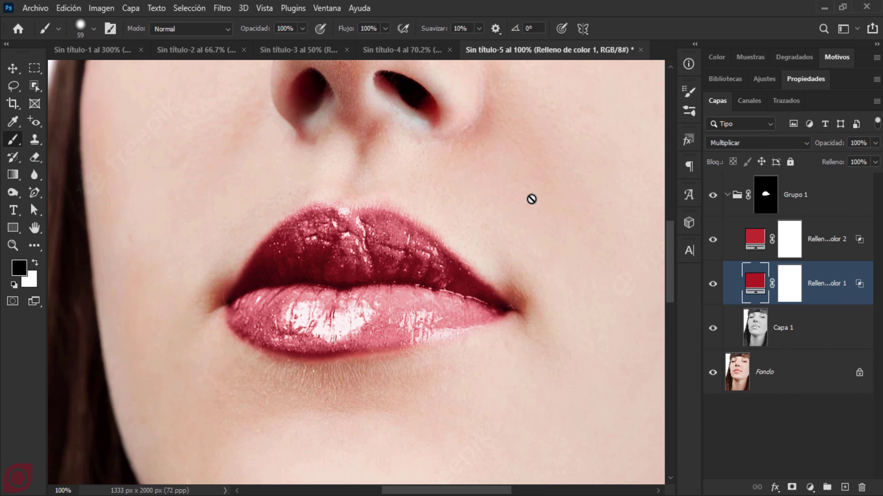
pyautogui.hotkey('ctrl', '0')
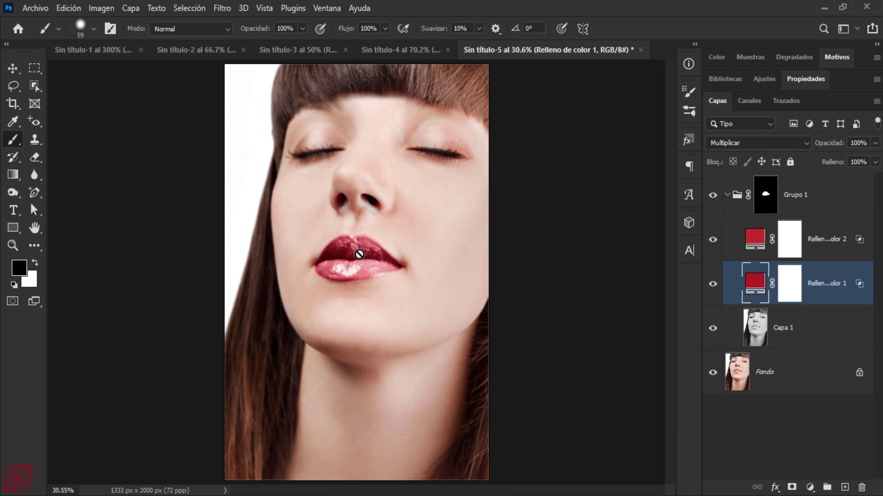